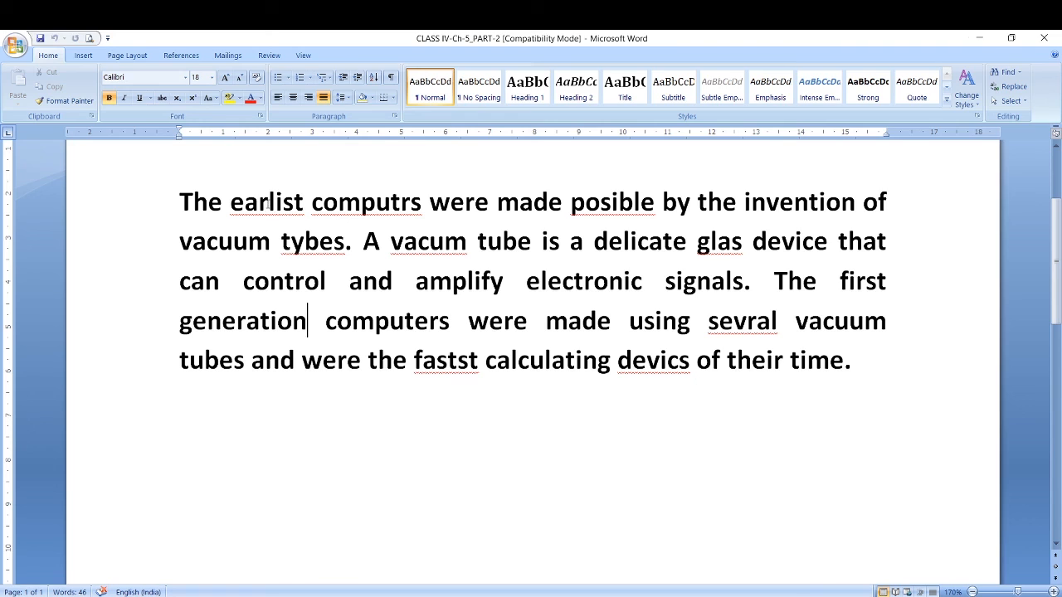
Correct "earlist" to "earliest" and "computrs" to "computers" directly in the paragraph using the suggested spellings.
{"action": "right_click", "coordinate": [268, 203]}
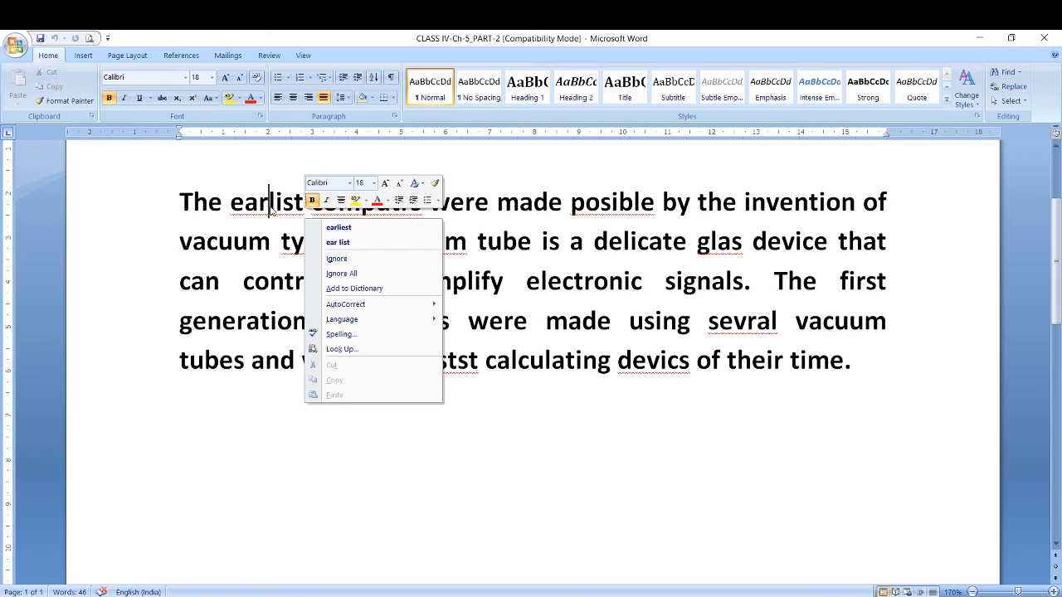
{"action": "left_click", "coordinate": [339, 229]}
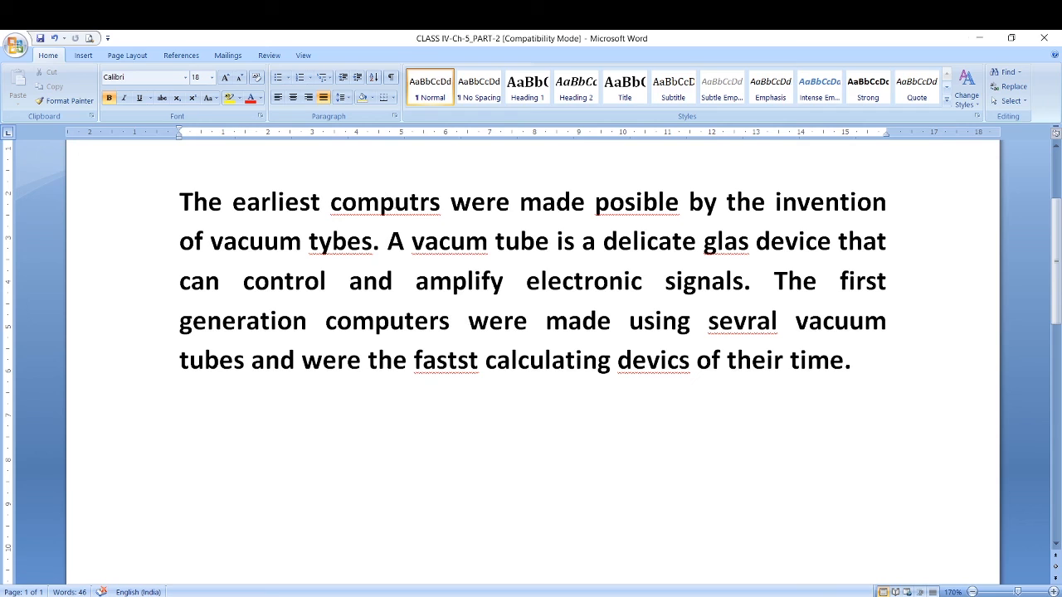
{"action": "right_click", "coordinate": [393, 205]}
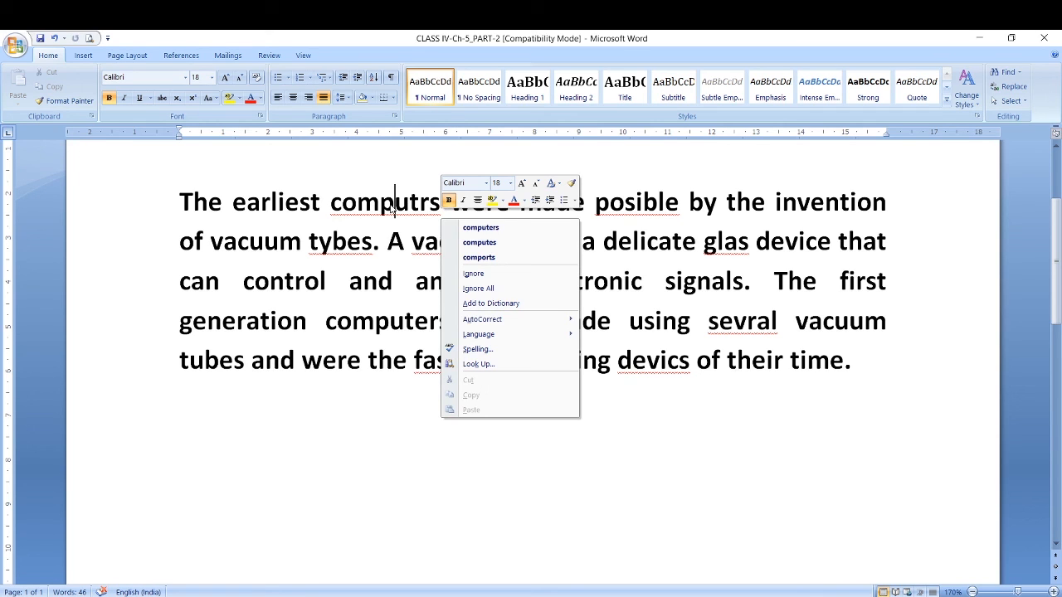
{"action": "left_click", "coordinate": [497, 228]}
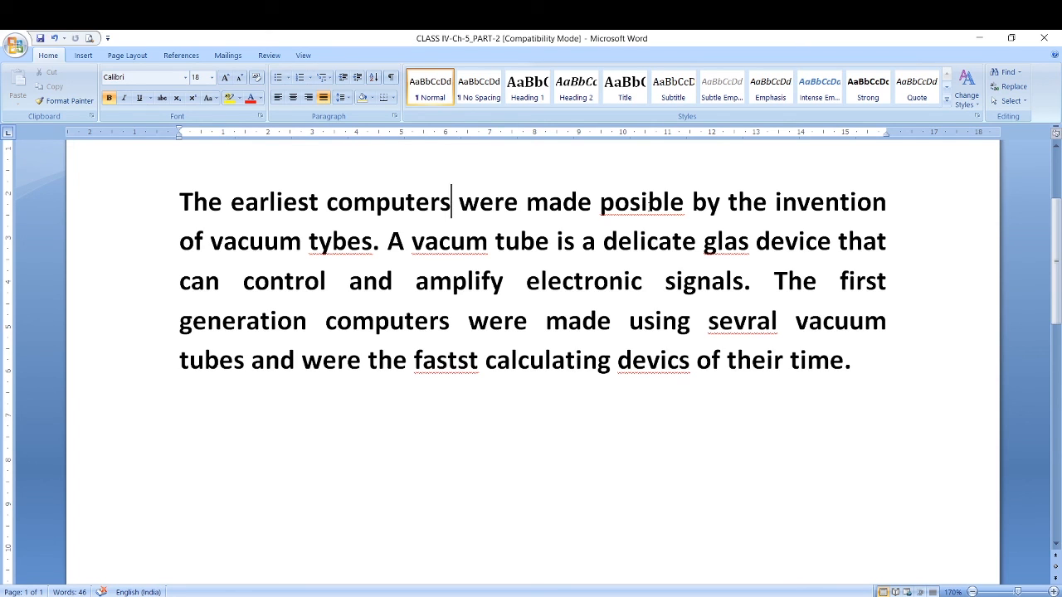
Undo the two spelling corrections in the first sentence.
{"action": "left_click", "coordinate": [54, 38]}
{"action": "left_click", "coordinate": [53, 38]}
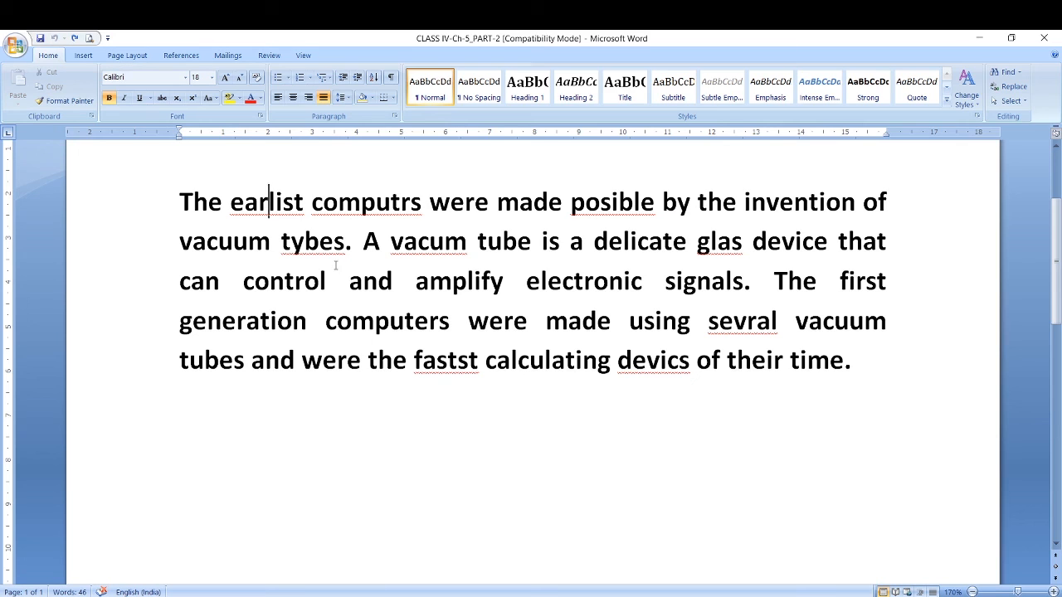
Run the Spelling & Grammar check and change "earlist" to the suggestion "earliest".
{"action": "left_click", "coordinate": [271, 57]}
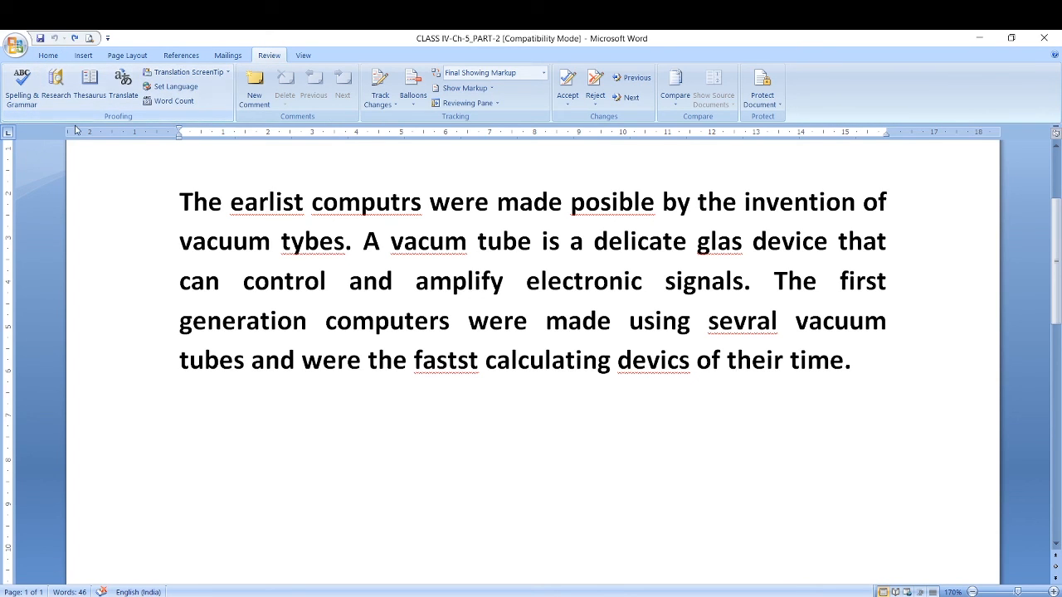
{"action": "left_click", "coordinate": [26, 94]}
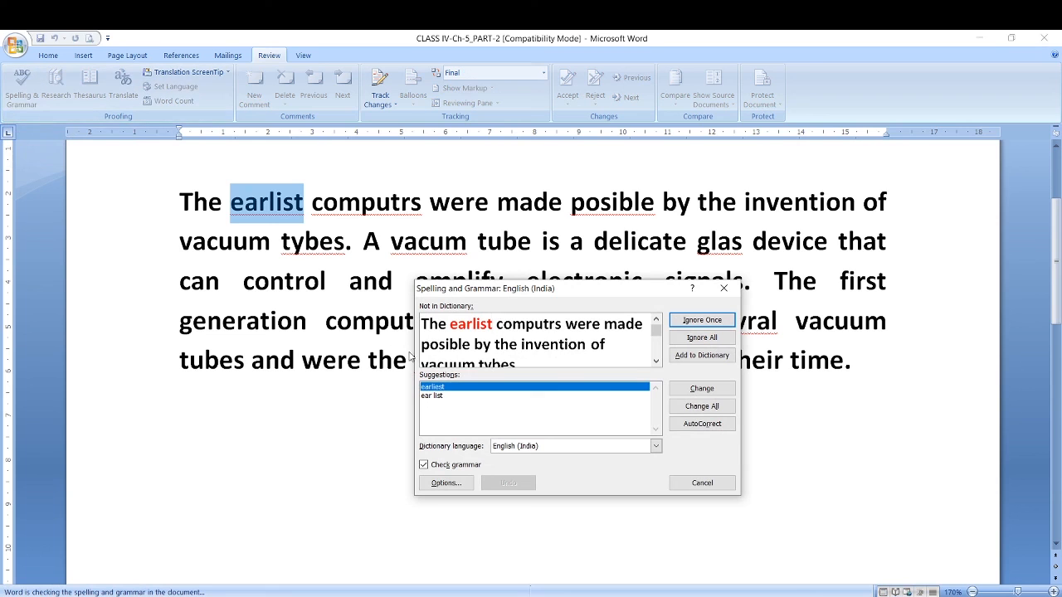
{"action": "left_click_drag", "start_coordinate": [639, 289], "coordinate": [757, 242]}
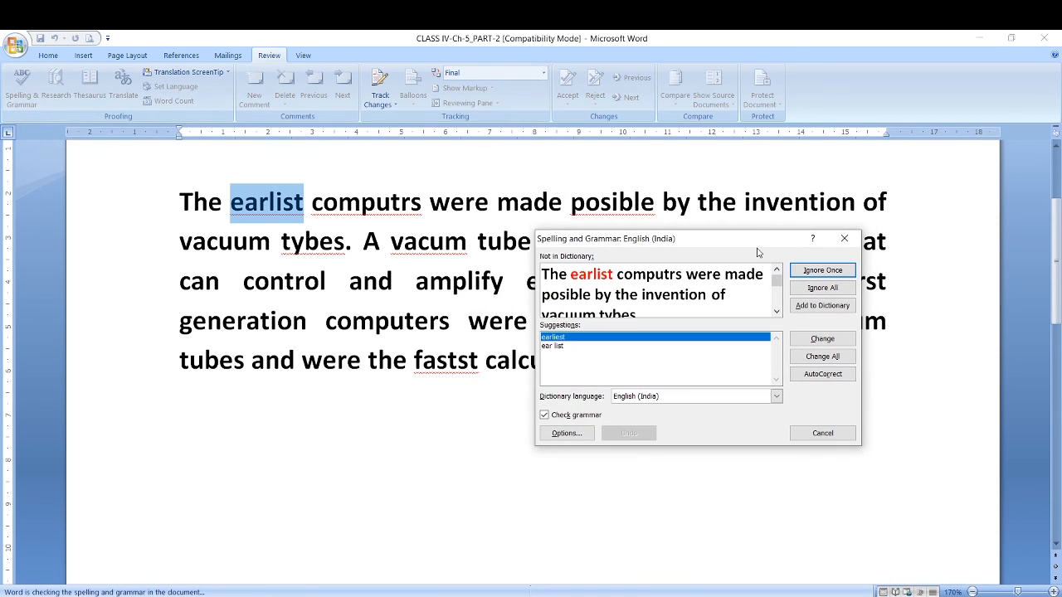
{"action": "left_click", "coordinate": [776, 311]}
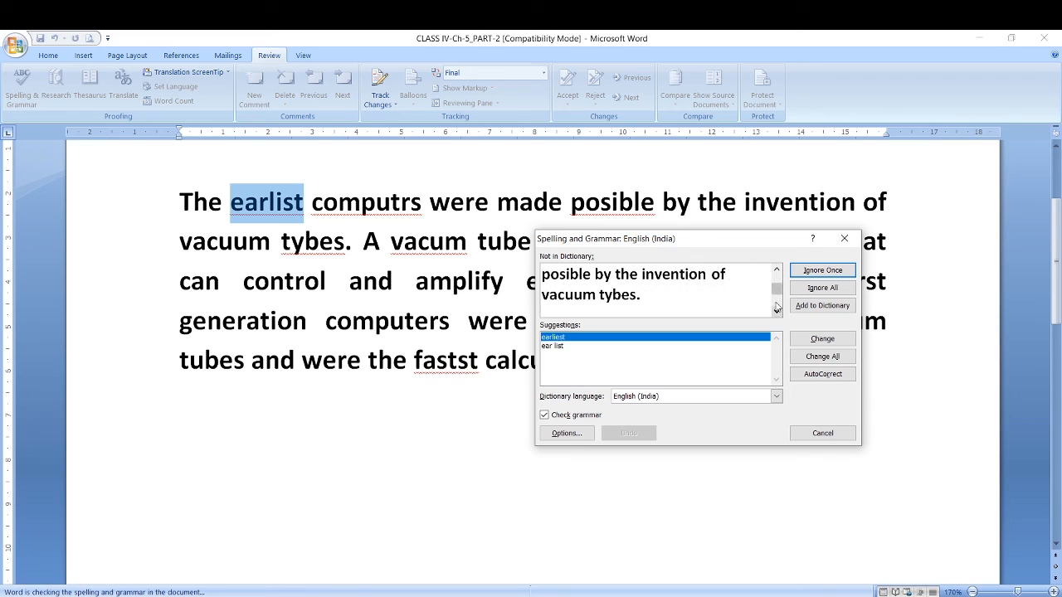
{"action": "left_click", "coordinate": [777, 269]}
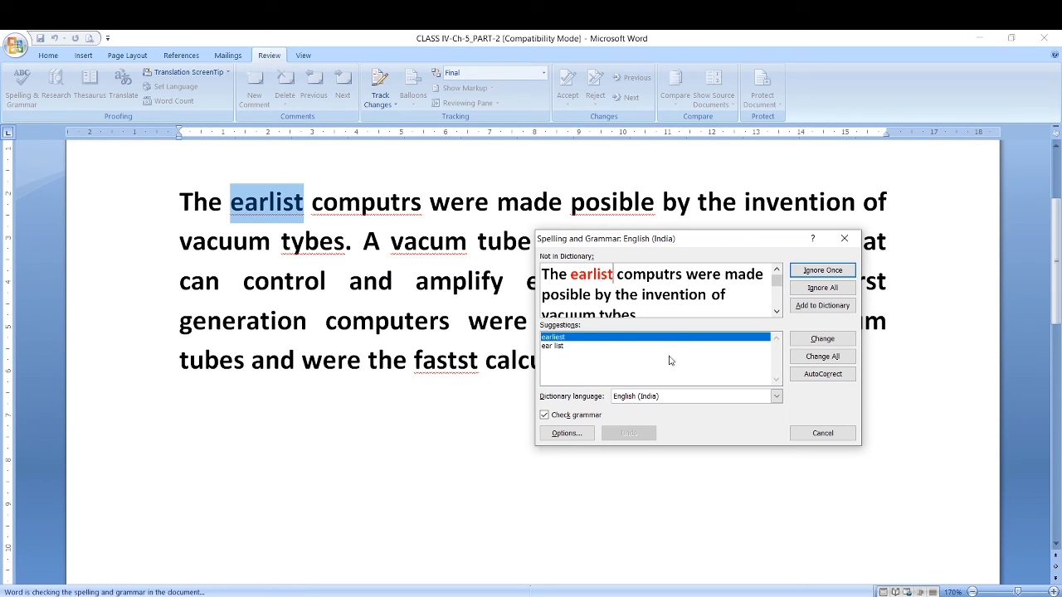
{"action": "left_click", "coordinate": [566, 347]}
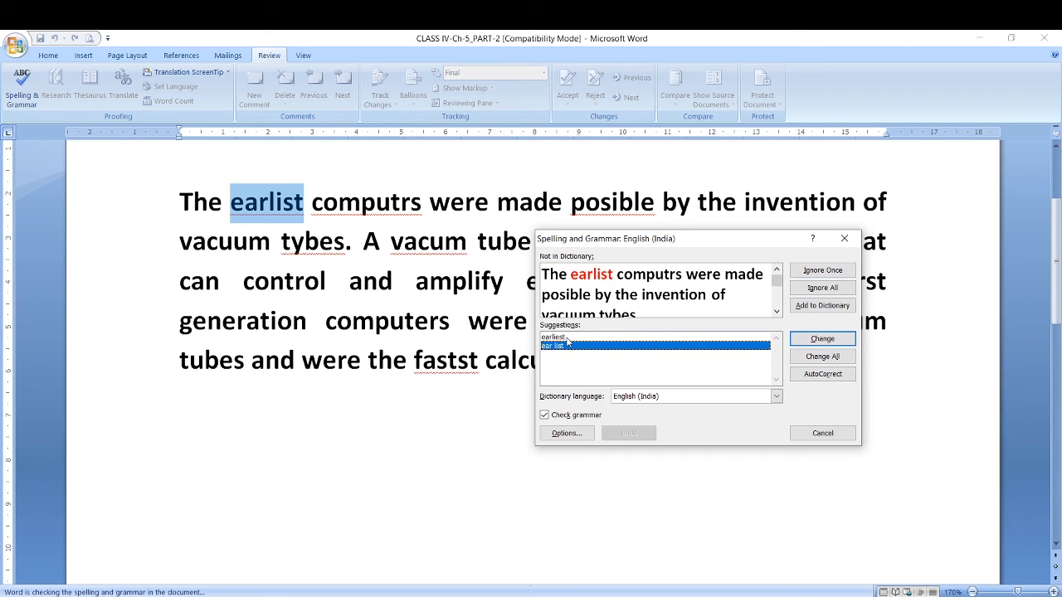
{"action": "left_click", "coordinate": [569, 339]}
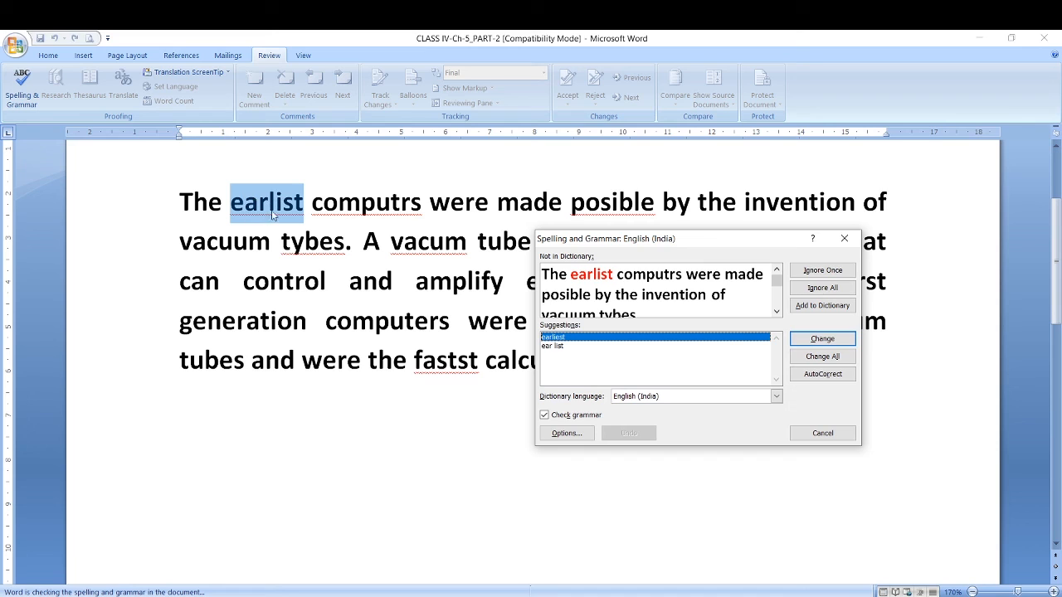
{"action": "left_click", "coordinate": [821, 340]}
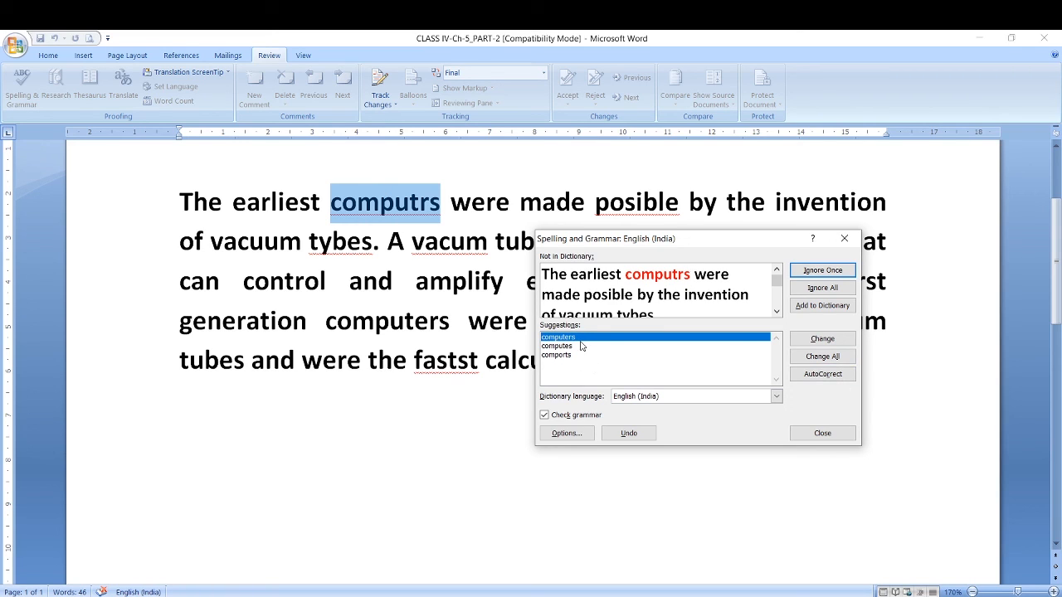
Accept the suggestions "computers", "possible", "types", "vacuum", "glass", "several", "fastest" and "devices" for the remaining misspellings and finish the check.
{"action": "left_click", "coordinate": [822, 339]}
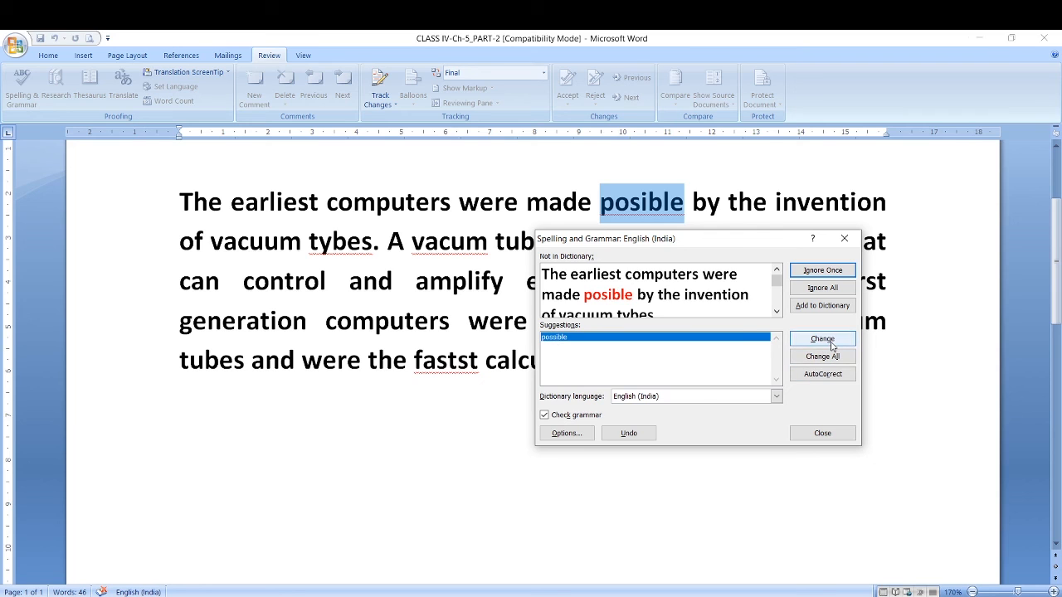
{"action": "left_click", "coordinate": [832, 341]}
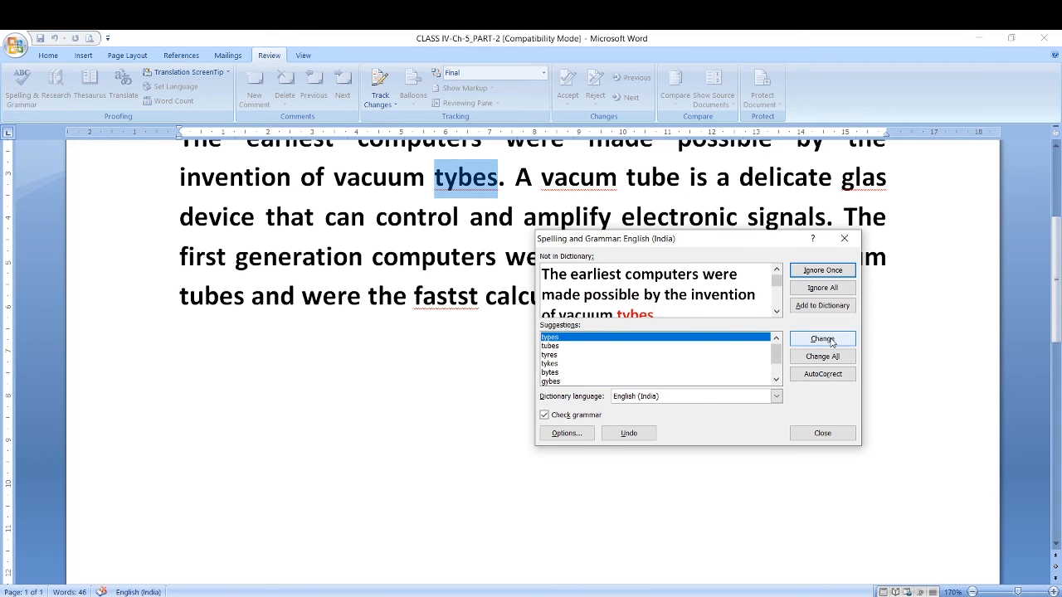
{"action": "left_click", "coordinate": [830, 341]}
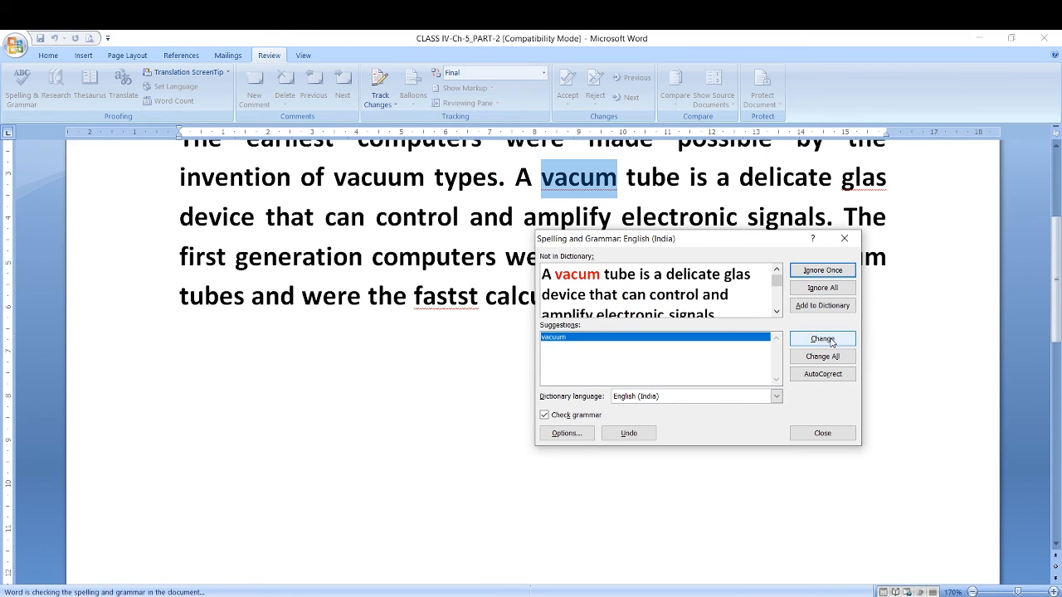
{"action": "left_click", "coordinate": [830, 340]}
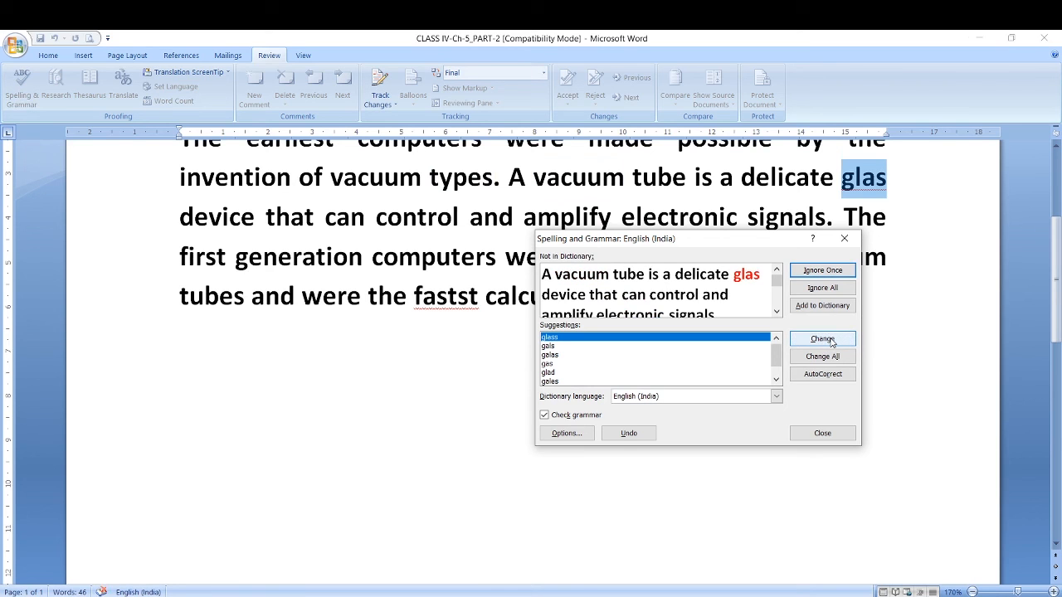
{"action": "left_click", "coordinate": [829, 340]}
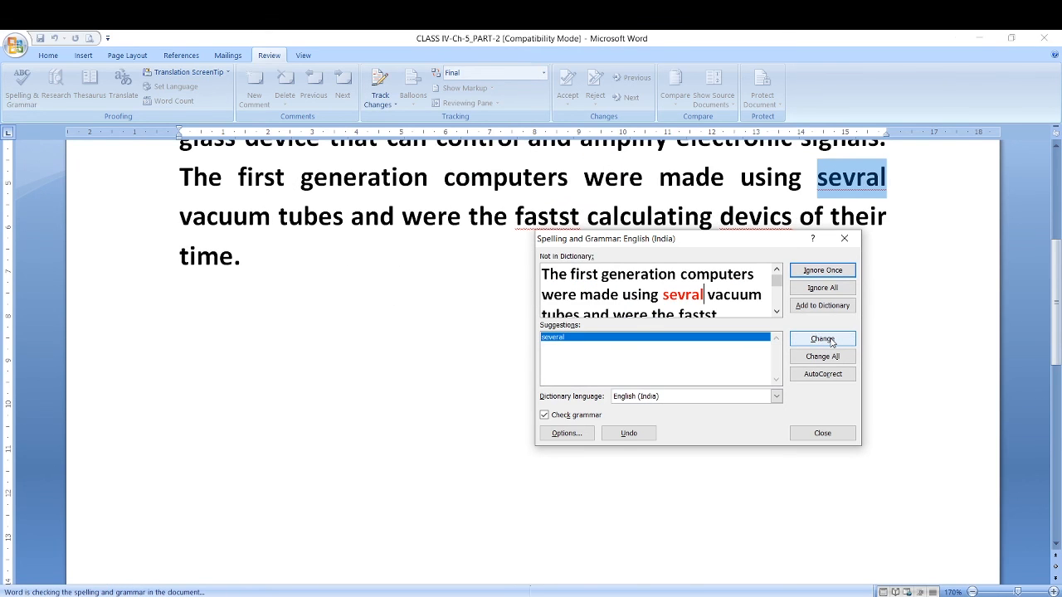
{"action": "left_click", "coordinate": [830, 339]}
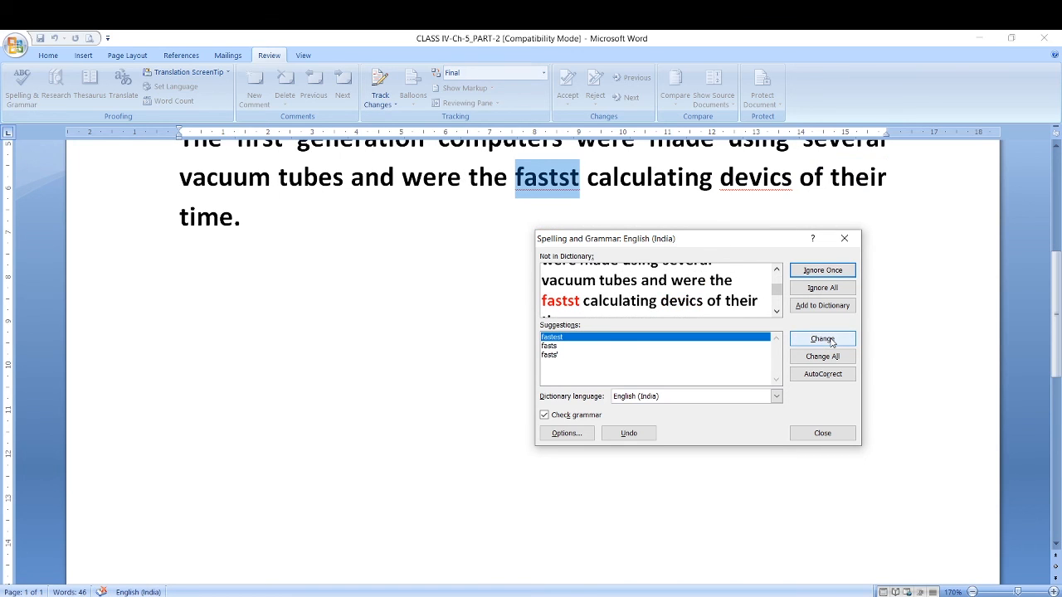
{"action": "left_click", "coordinate": [829, 339]}
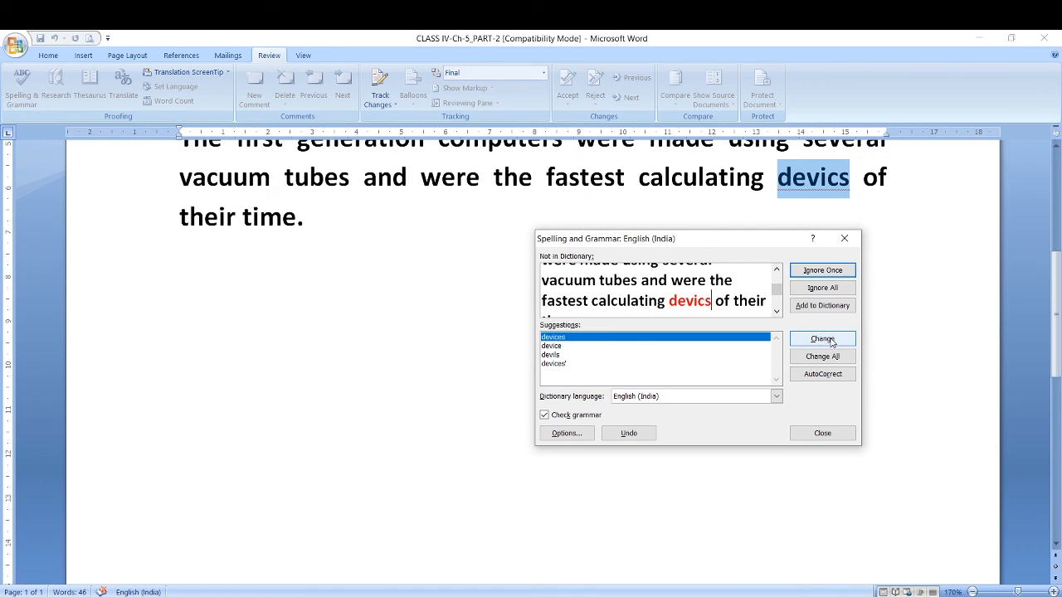
{"action": "left_click", "coordinate": [829, 339]}
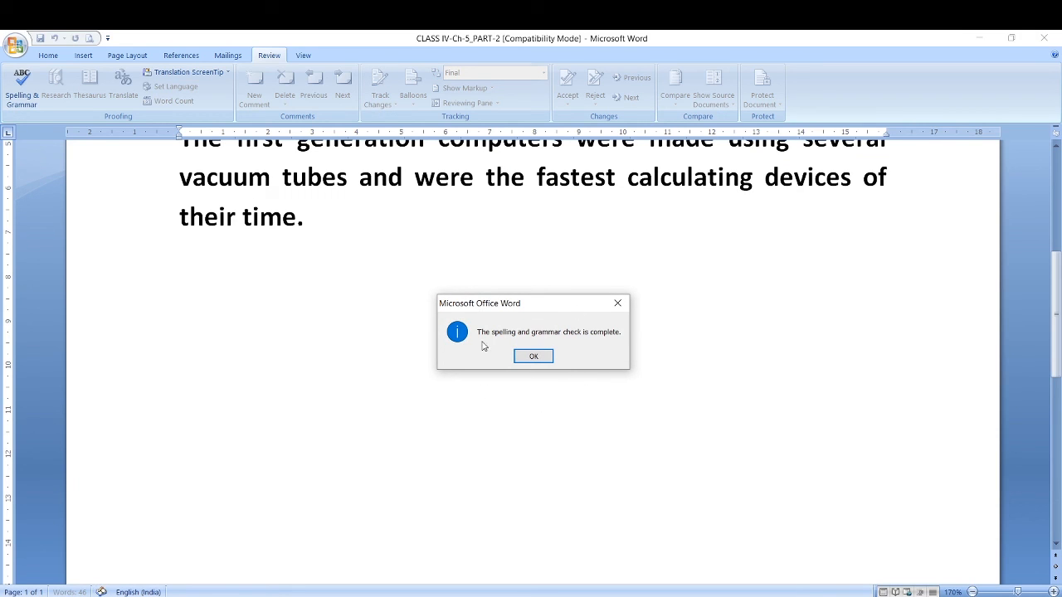
{"action": "left_click", "coordinate": [533, 356]}
Review the corrected paragraph, highlighting the whole text and single words such as "earliest", "possible" and "control".
{"action": "scroll", "coordinate": [486, 399], "scroll_direction": "up", "scroll_amount": 3}
{"action": "scroll", "coordinate": [479, 427], "scroll_direction": "up", "scroll_amount": 1}
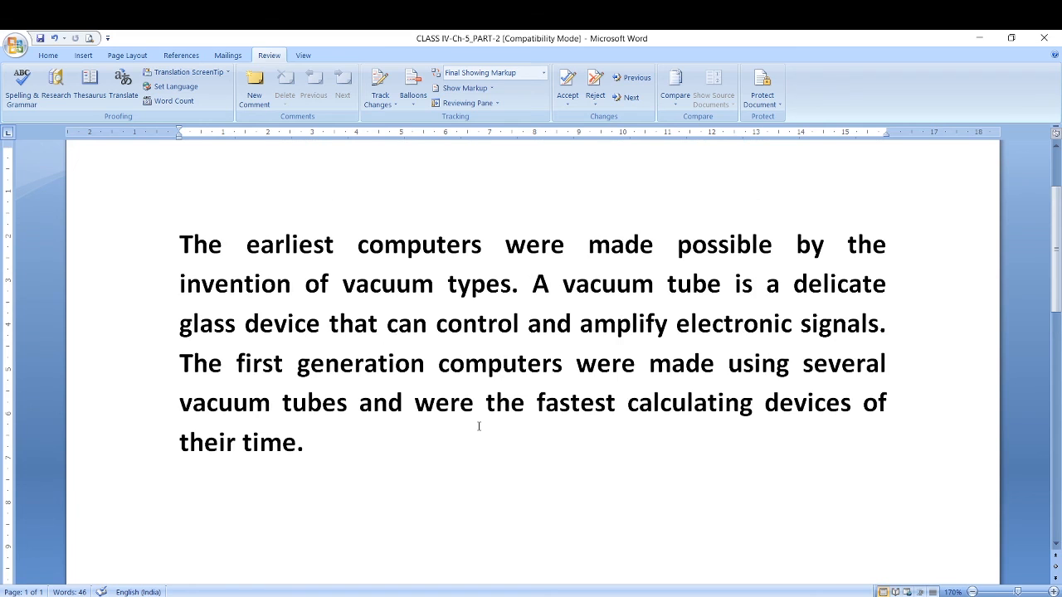
{"action": "left_click", "coordinate": [182, 245]}
{"action": "left_click_drag", "start_coordinate": [183, 244], "coordinate": [307, 441]}
{"action": "left_click", "coordinate": [350, 456]}
{"action": "left_click_drag", "start_coordinate": [247, 245], "coordinate": [335, 245]}
{"action": "left_click_drag", "start_coordinate": [677, 245], "coordinate": [775, 244]}
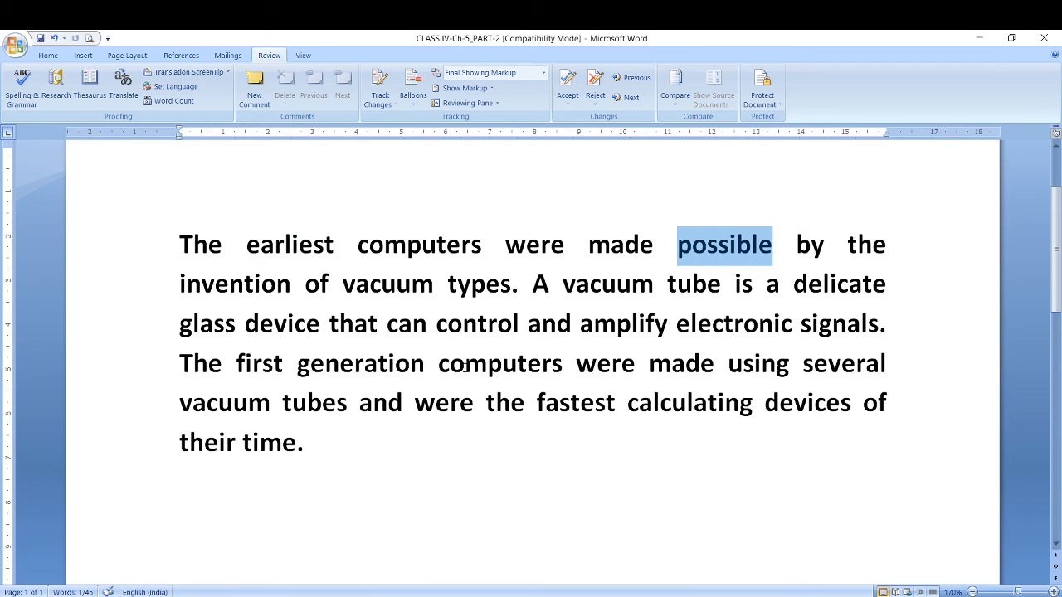
{"action": "mouse_move", "coordinate": [436, 324]}
{"action": "left_mouse_down"}
{"action": "mouse_move", "coordinate": [521, 324]}
{"action": "mouse_move", "coordinate": [436, 324]}
{"action": "left_mouse_up"}
{"action": "left_click", "coordinate": [523, 330]}
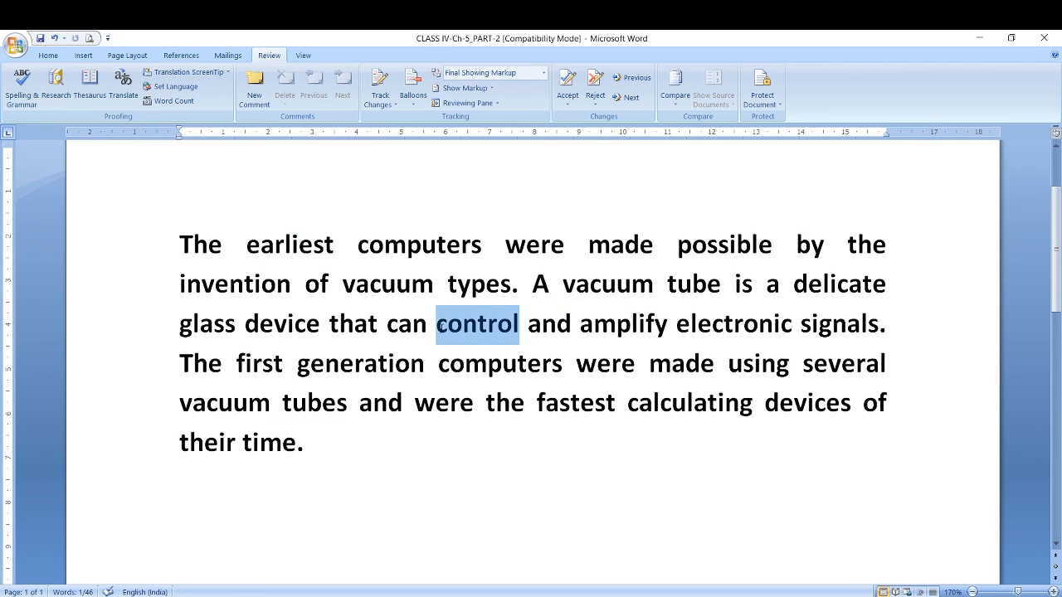
Look up synonyms for "generation" in the Thesaurus and keep the results clear of that word.
{"action": "left_click", "coordinate": [364, 365]}
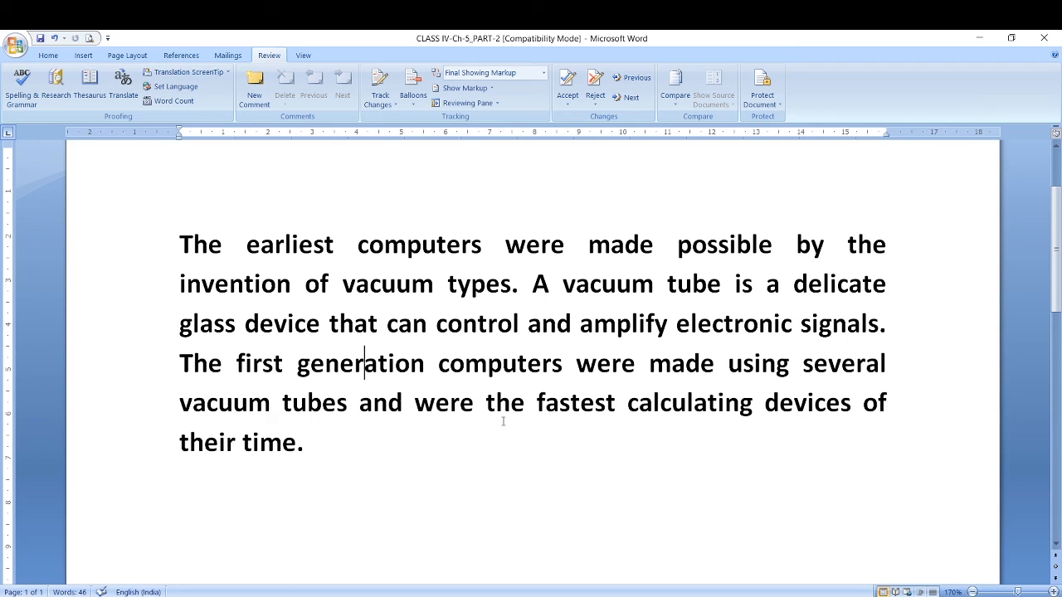
{"action": "left_click", "coordinate": [365, 363]}
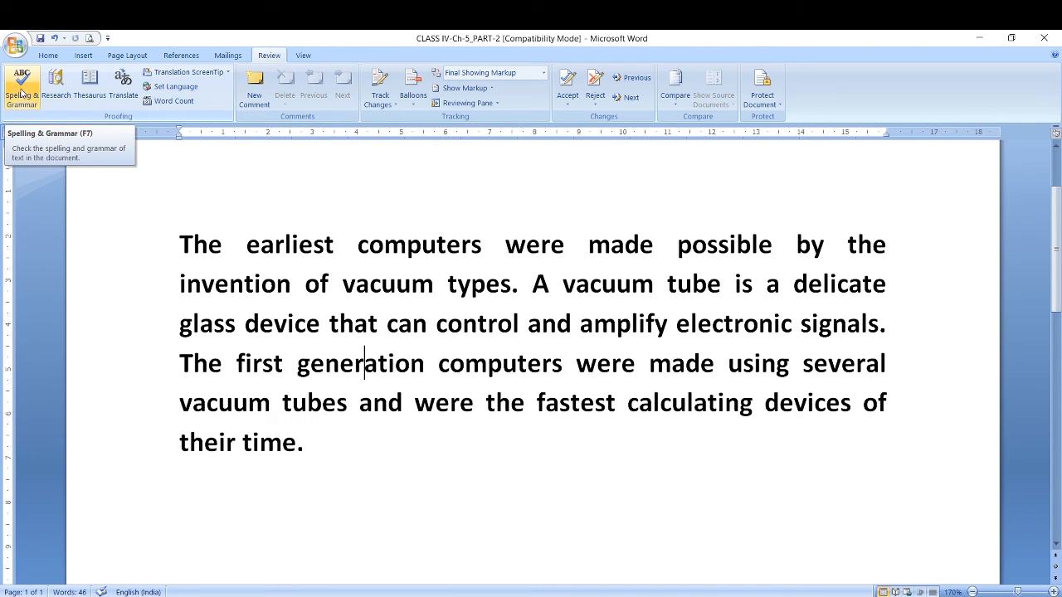
{"action": "left_click", "coordinate": [93, 93]}
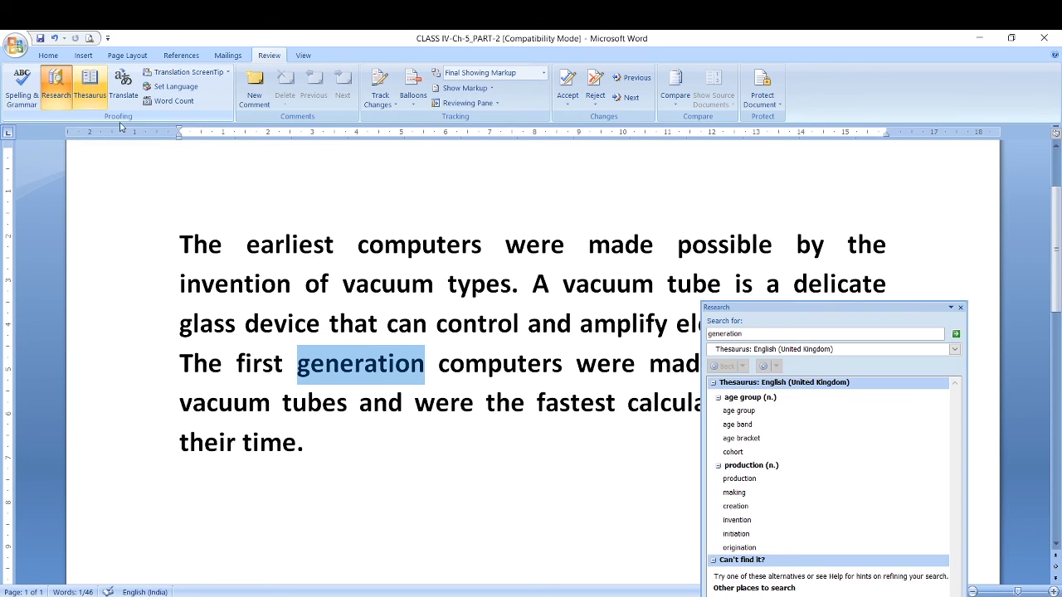
{"action": "left_click_drag", "start_coordinate": [785, 307], "coordinate": [808, 200]}
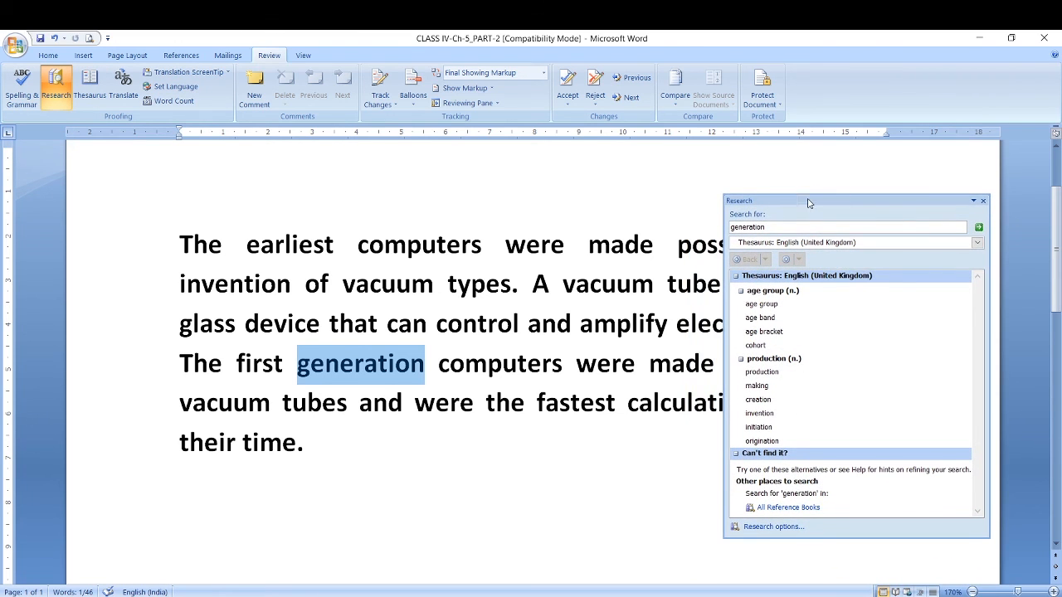
Select "earliest" in the first sentence and search the English (United Kingdom) thesaurus for that word.
{"action": "left_click", "coordinate": [771, 227]}
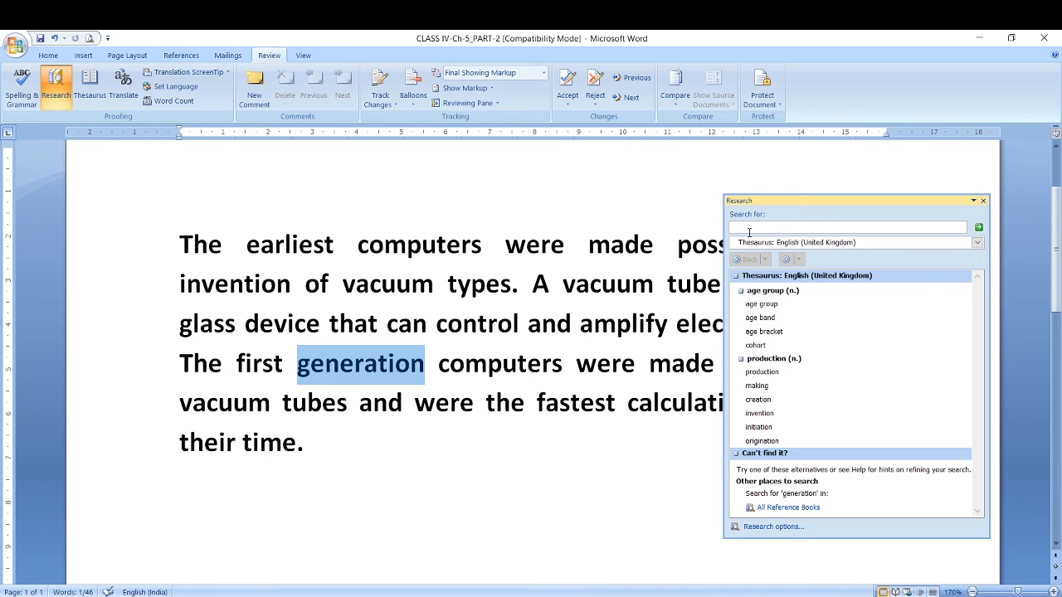
{"action": "left_click", "coordinate": [334, 244]}
{"action": "left_click_drag", "start_coordinate": [334, 244], "coordinate": [249, 242]}
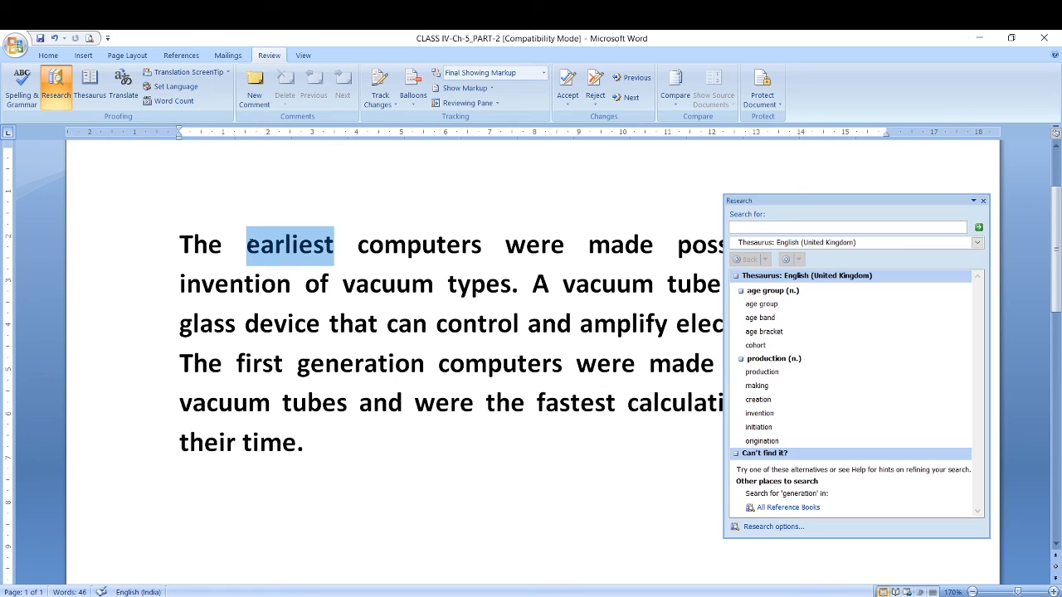
{"action": "left_click", "coordinate": [757, 229]}
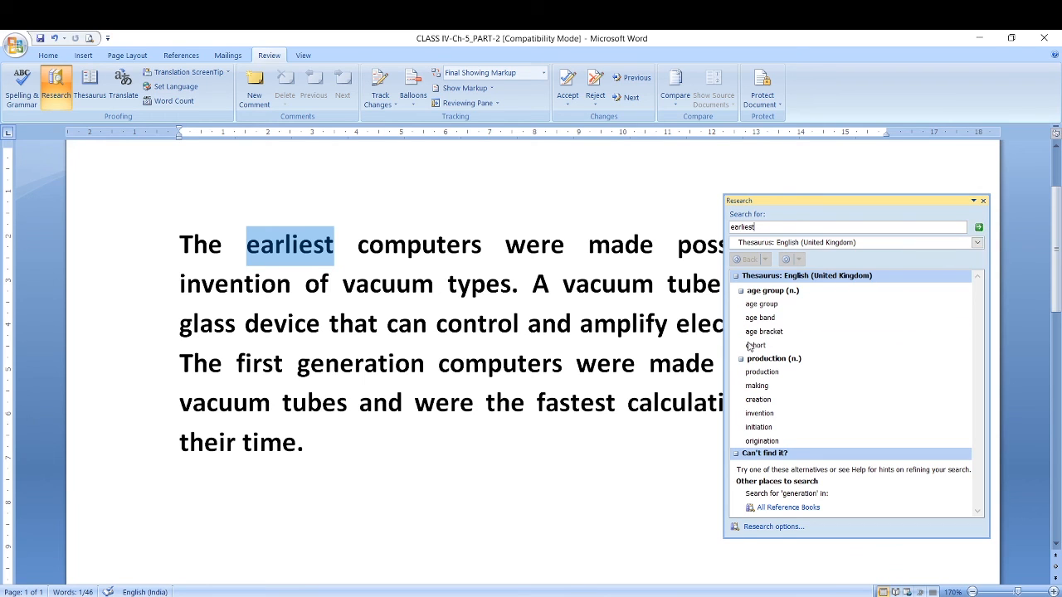
{"action": "left_click", "coordinate": [979, 228]}
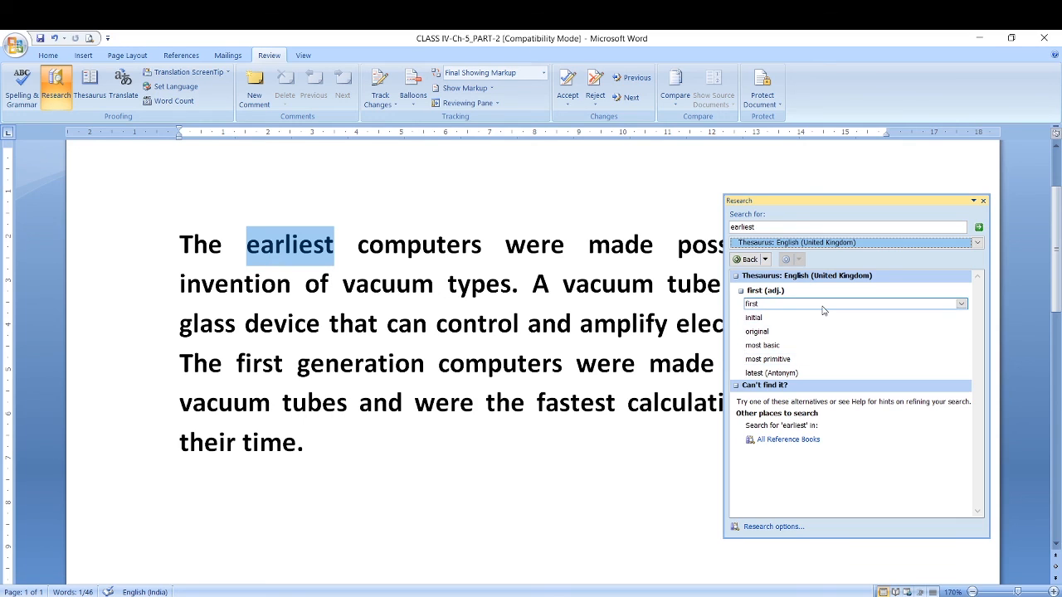
Replace "earliest" in the first sentence with the thesaurus synonym "first" and highlight the inserted word.
{"action": "left_click", "coordinate": [963, 307]}
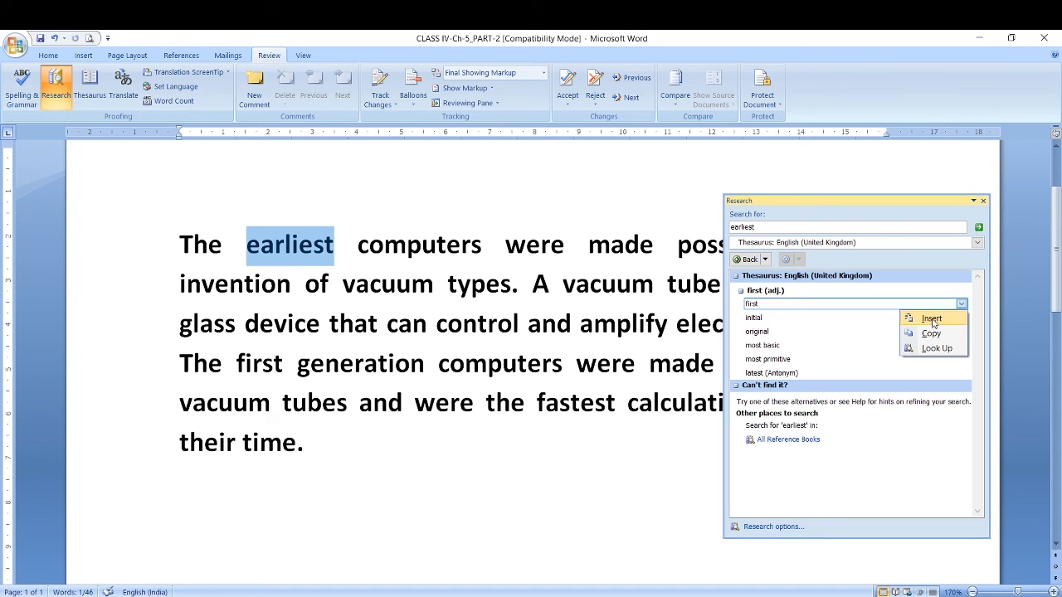
{"action": "left_click", "coordinate": [931, 319]}
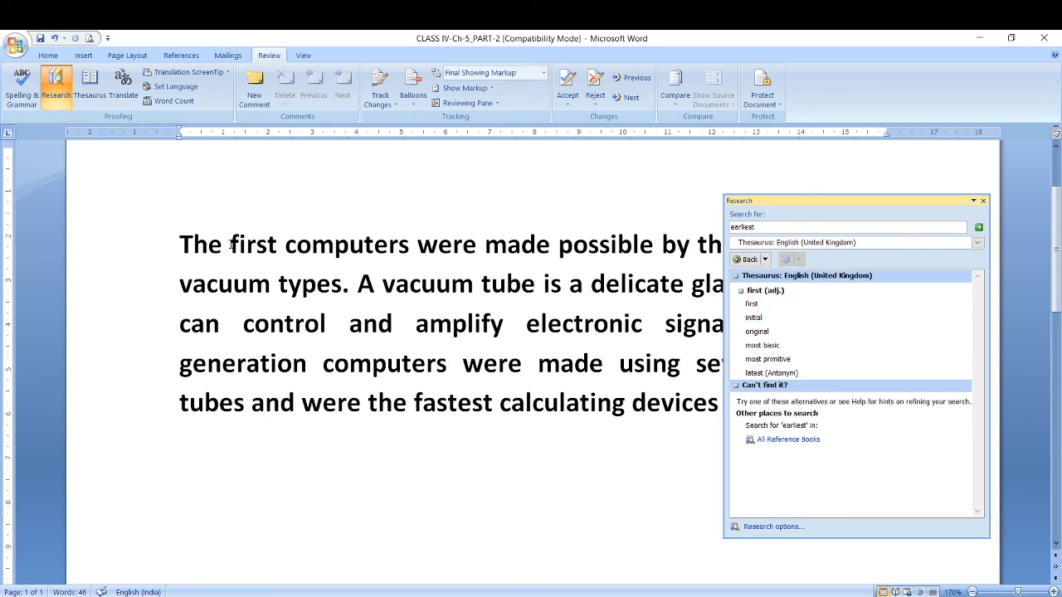
{"action": "left_click_drag", "start_coordinate": [230, 244], "coordinate": [274, 245]}
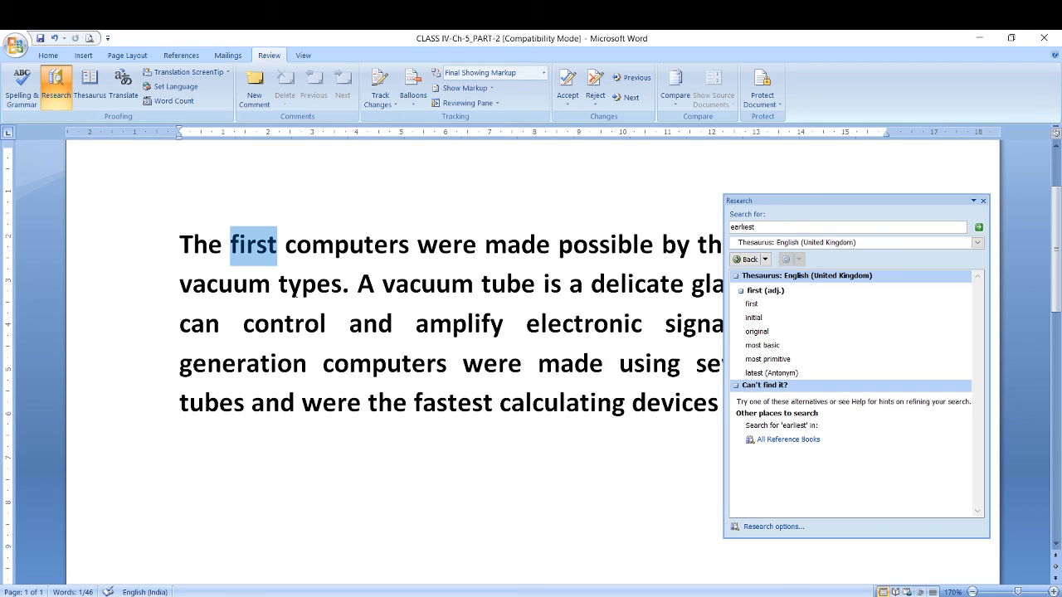
Select "tube" in the second sentence and search the English (United Kingdom) thesaurus for that word.
{"action": "left_click", "coordinate": [290, 283]}
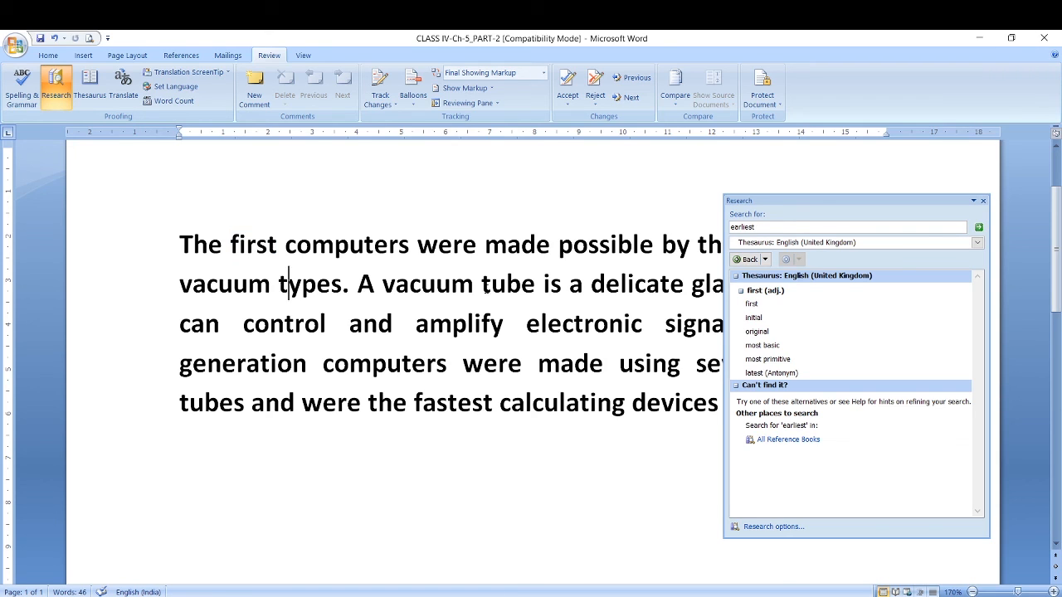
{"action": "left_click_drag", "start_coordinate": [481, 284], "coordinate": [538, 284]}
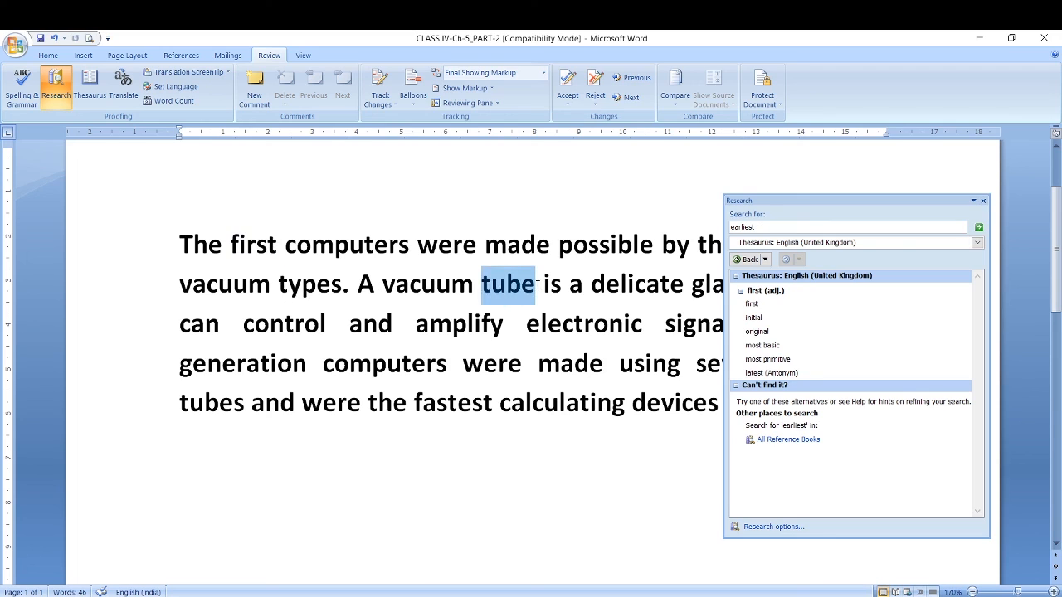
{"action": "left_click", "coordinate": [759, 226]}
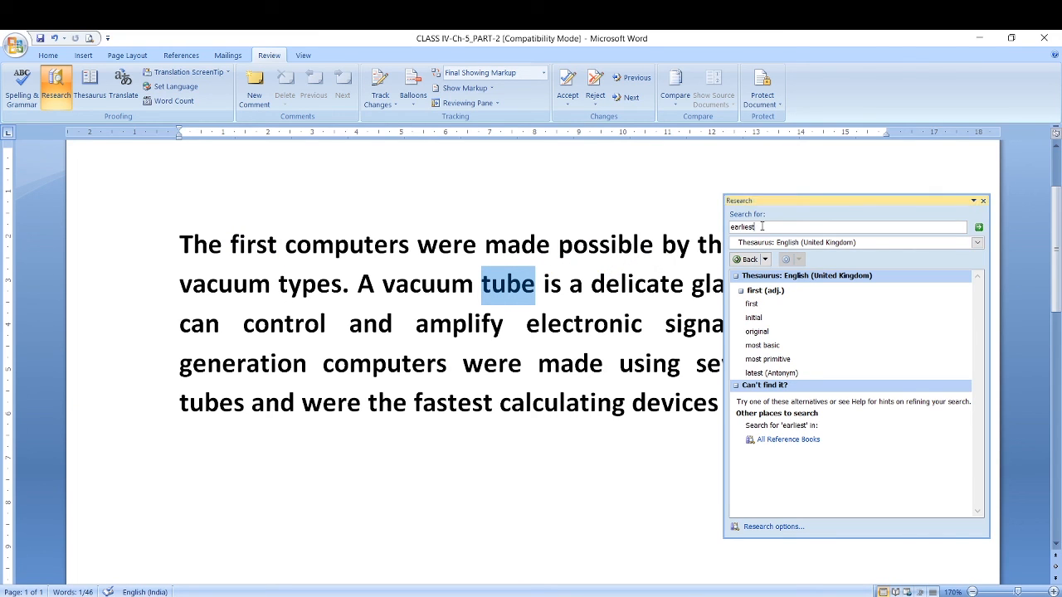
{"action": "key", "text": "BackSpace"}
{"action": "key", "text": "BackSpace"}
{"action": "key", "text": "BackSpace"}
{"action": "key", "text": "BackSpace"}
{"action": "type", "text": "tube"}
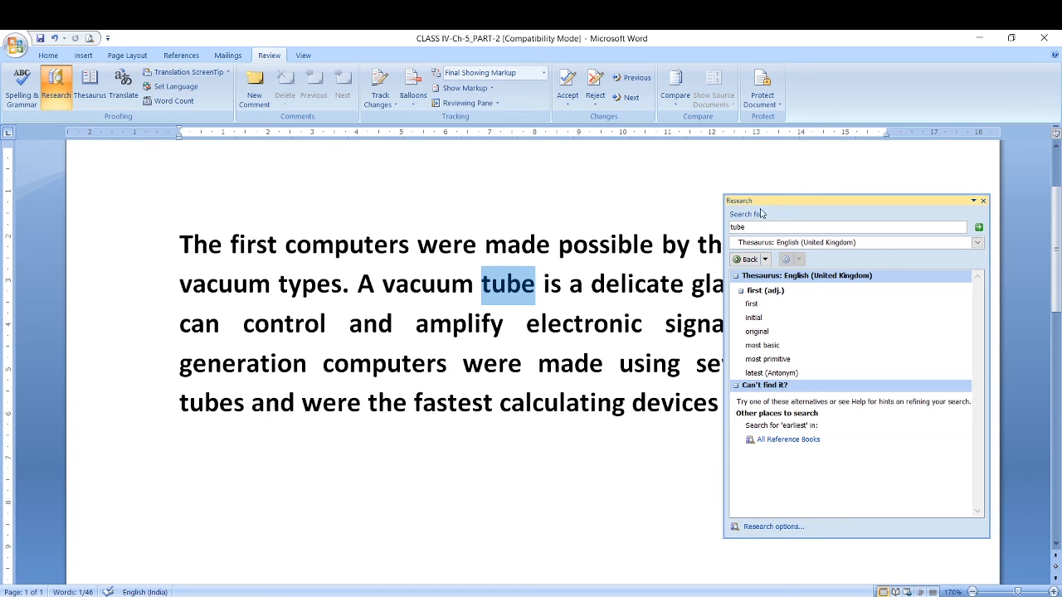
{"action": "left_click", "coordinate": [979, 229]}
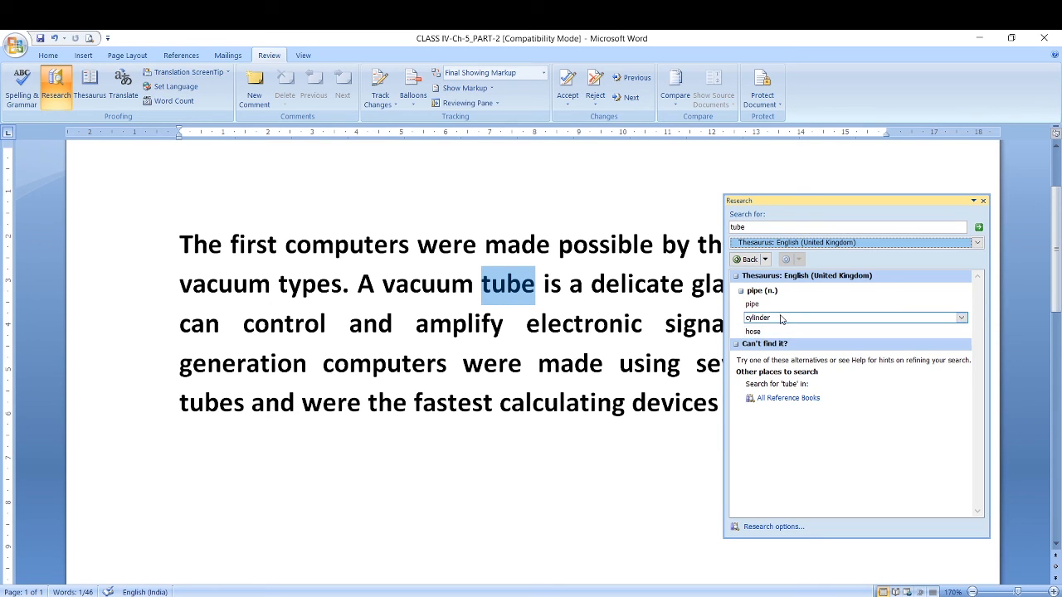
Replace "tube" in the second sentence with the thesaurus synonym "cylinder" and highlight the inserted word.
{"action": "left_click", "coordinate": [962, 319]}
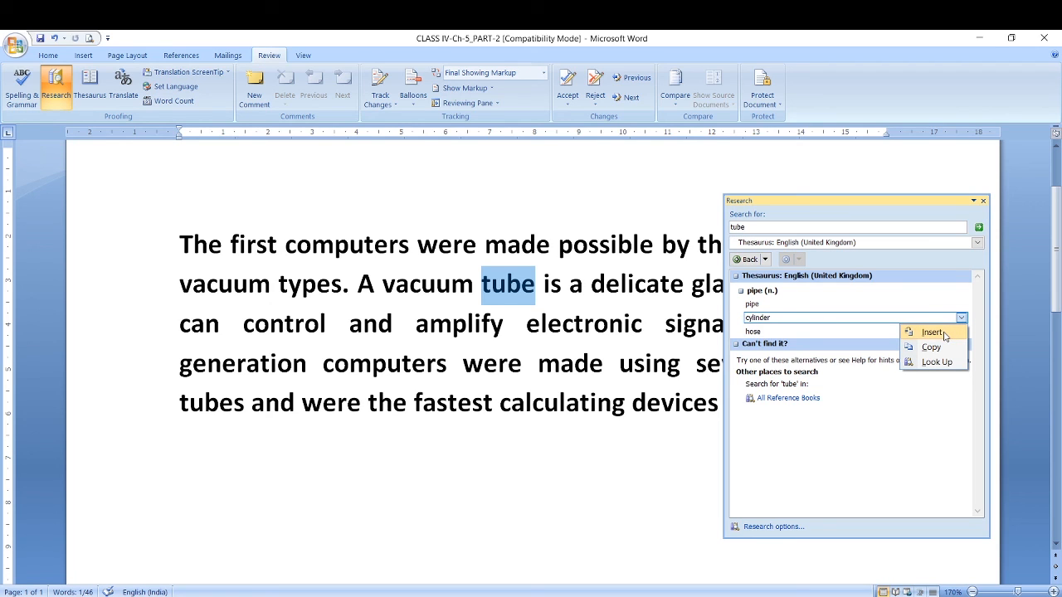
{"action": "left_click", "coordinate": [932, 333]}
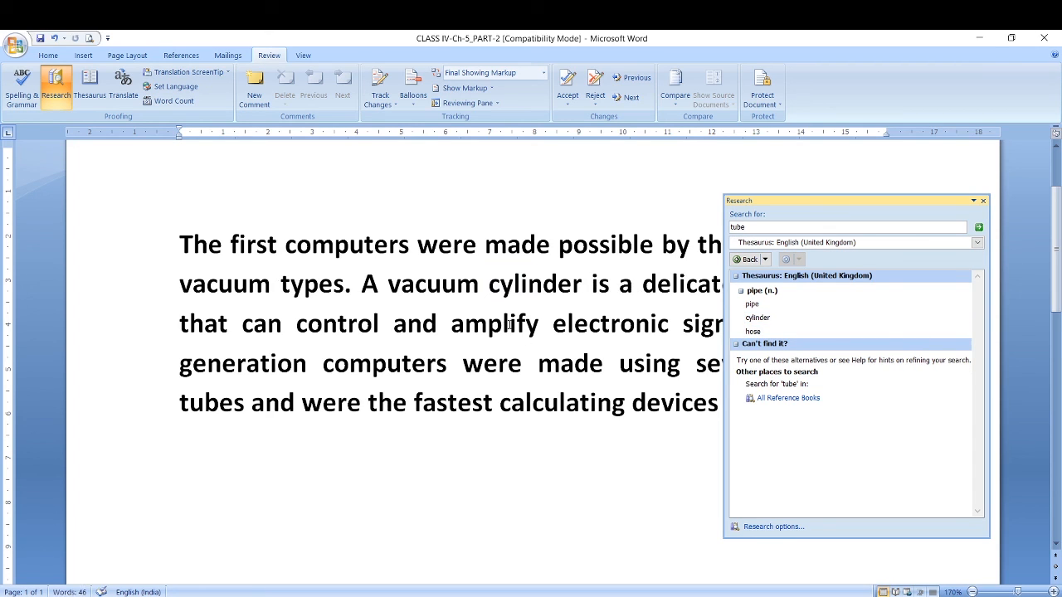
{"action": "left_click_drag", "start_coordinate": [490, 286], "coordinate": [582, 286]}
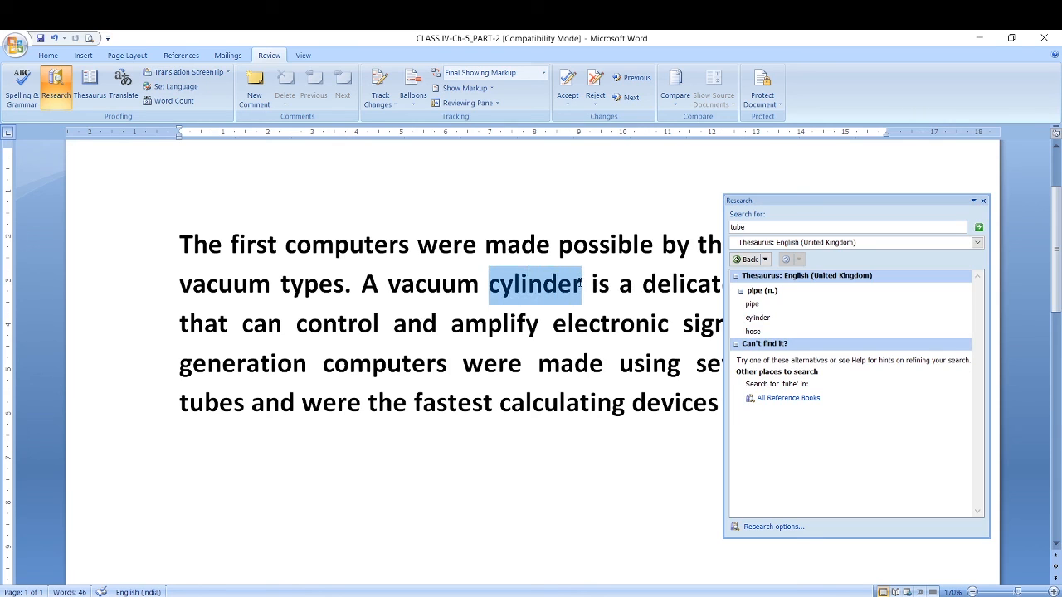
{"action": "left_click", "coordinate": [589, 323]}
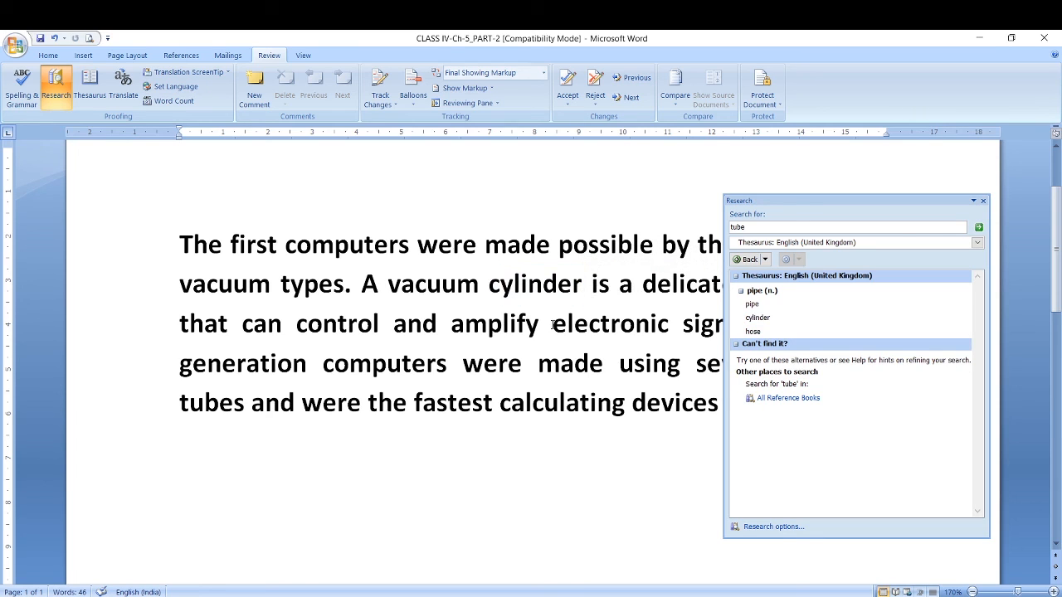
Highlight "computers" in the last sentence, clear the selection and close the Research pane.
{"action": "left_click_drag", "start_coordinate": [323, 364], "coordinate": [448, 365]}
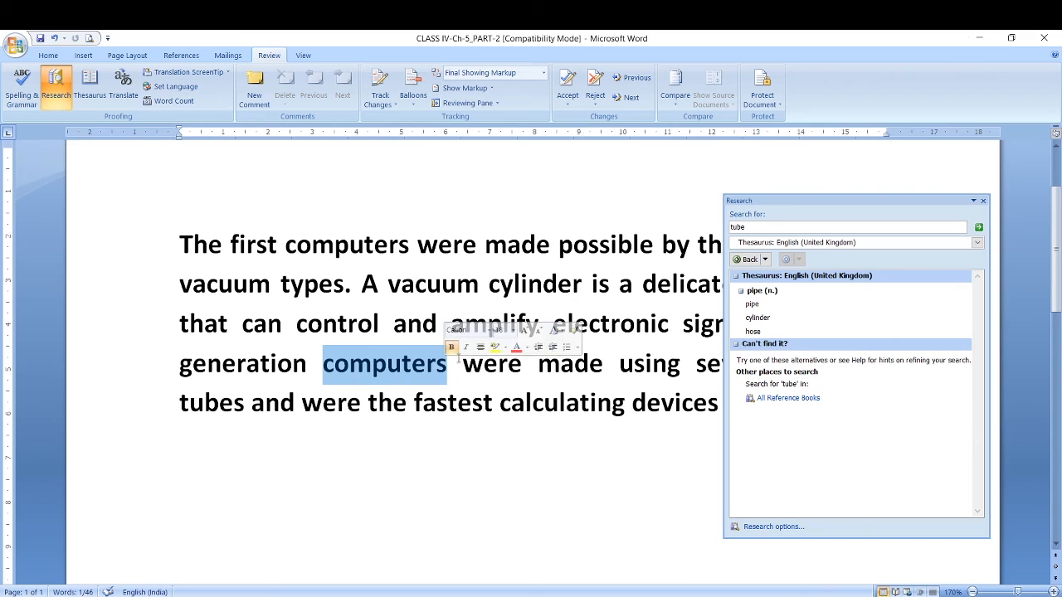
{"action": "left_click", "coordinate": [446, 365]}
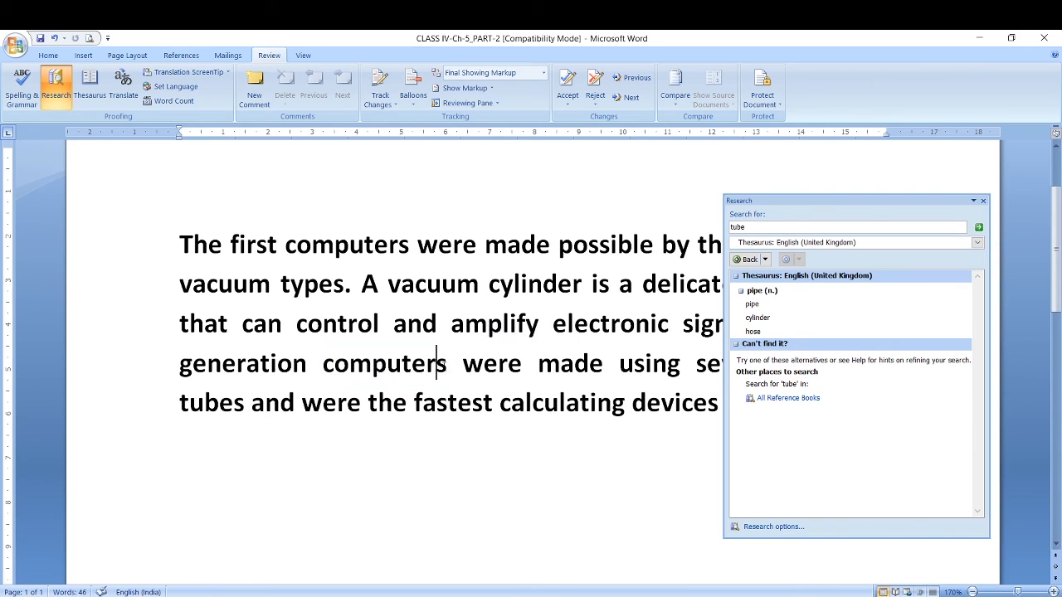
{"action": "left_click_drag", "start_coordinate": [447, 365], "coordinate": [323, 365]}
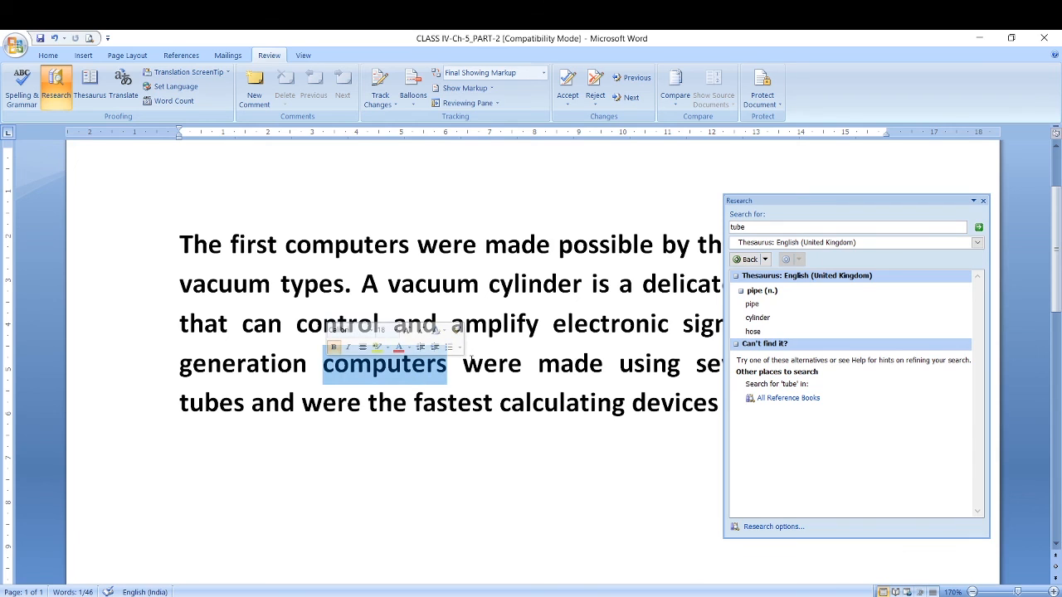
{"action": "left_click", "coordinate": [483, 362]}
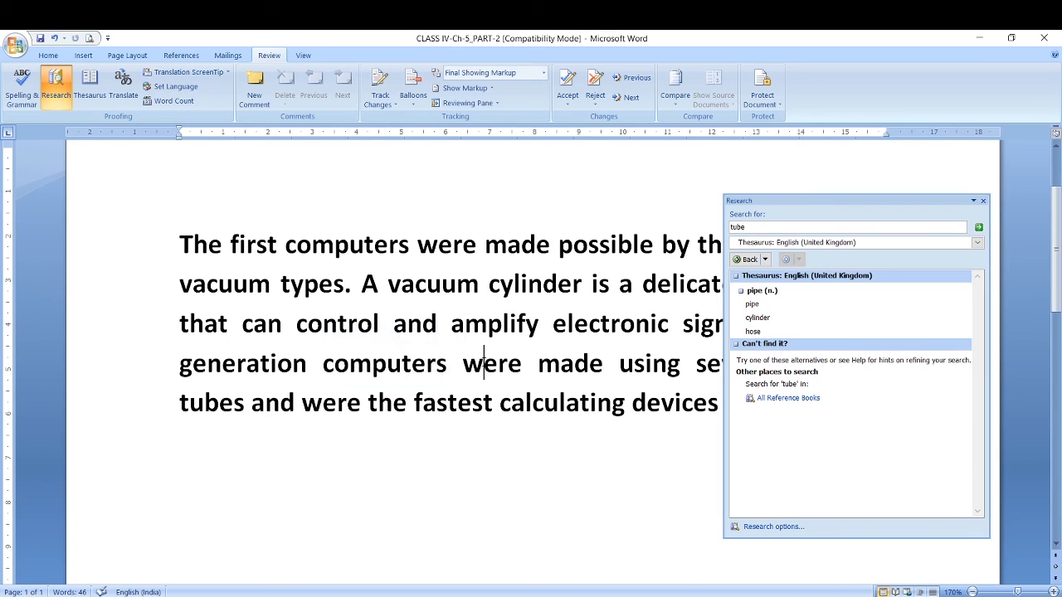
{"action": "left_click", "coordinate": [983, 201]}
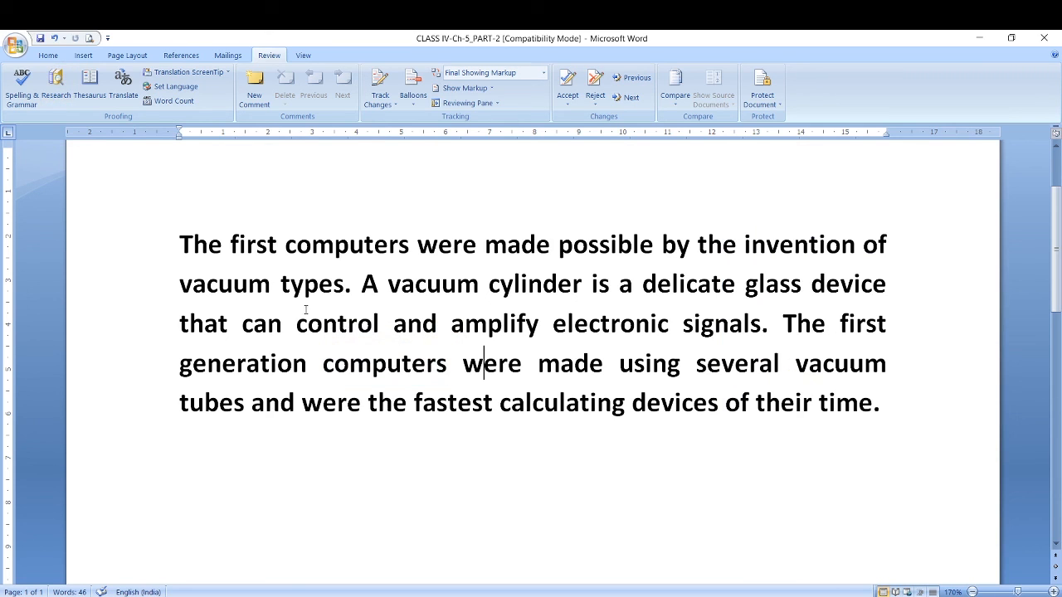